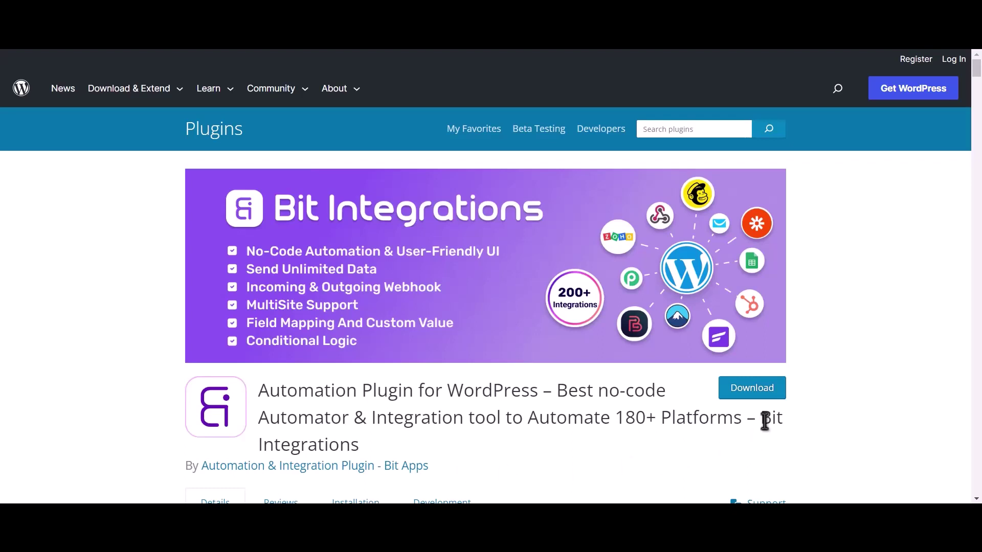
Step: Highlight the plugin name 'Bit Integrations' in the directory title
{"action": "left_click_drag", "start_coordinate": [762, 419], "coordinate": [770, 441]}
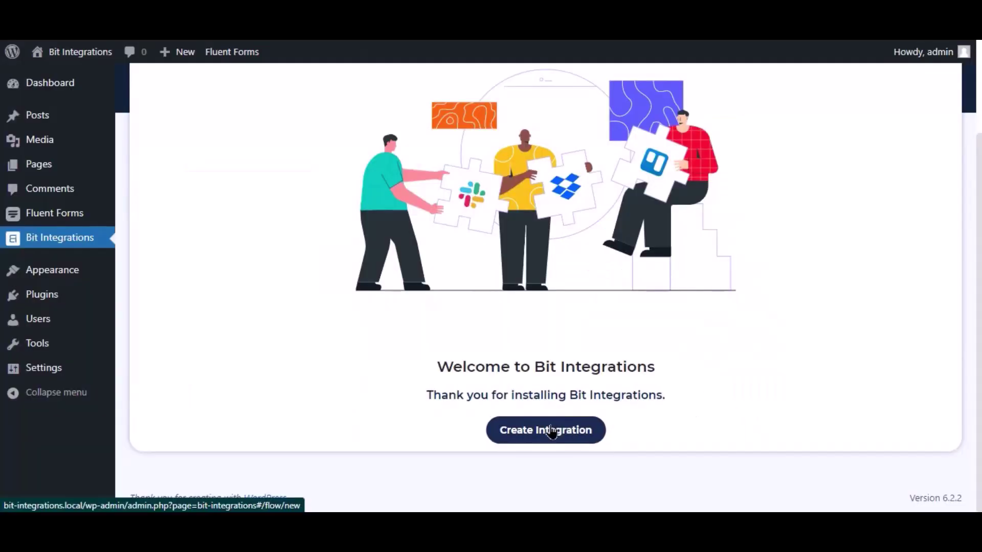
Step: Create a new integration with Fluent Forms' Contact Form Demo as the trigger and proceed
{"action": "left_click", "coordinate": [554, 429]}
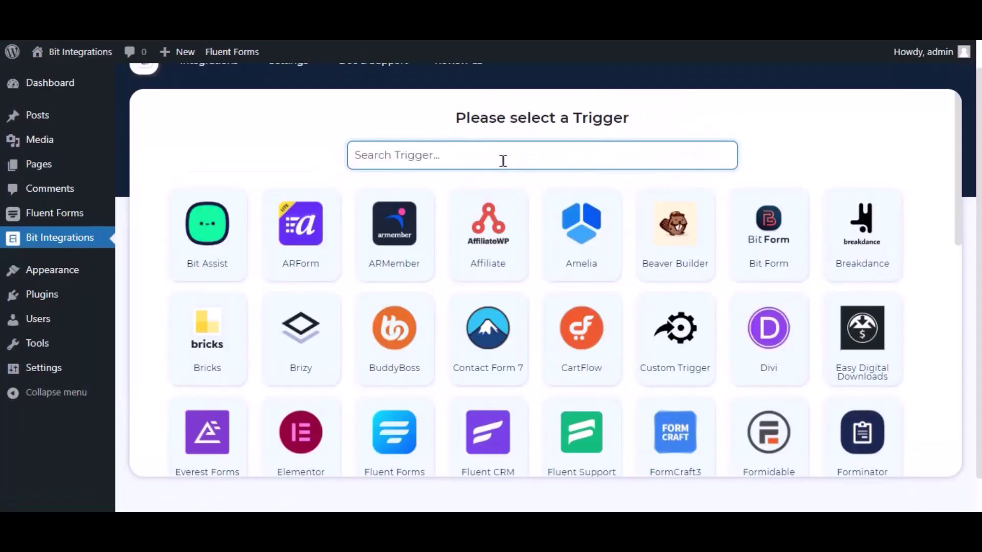
{"action": "type", "text": "fl"}
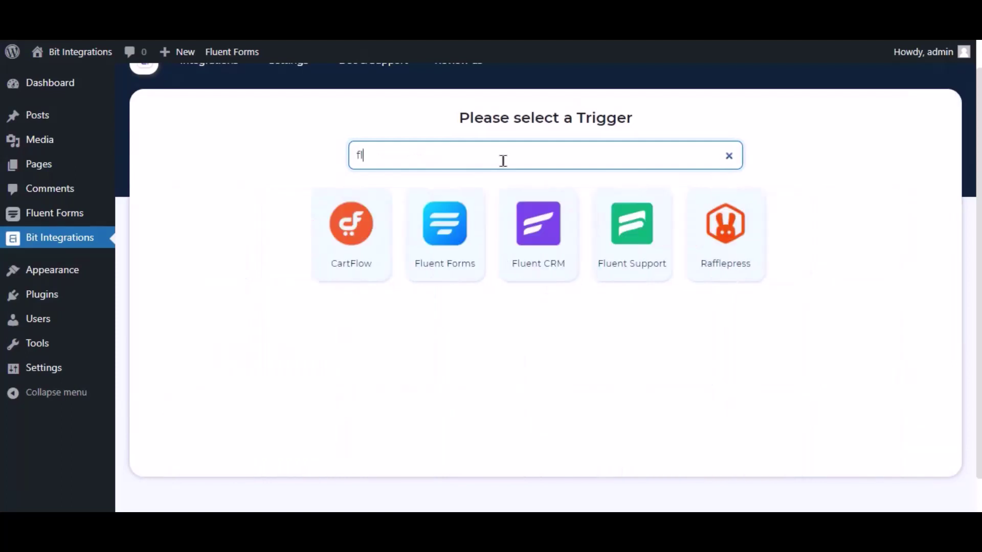
{"action": "type", "text": "uent forms"}
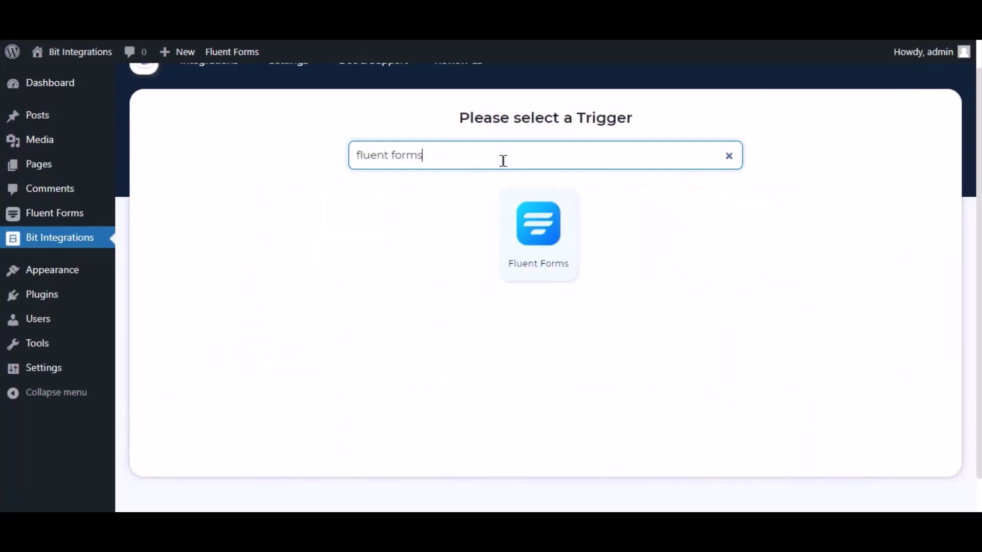
{"action": "left_click", "coordinate": [546, 227]}
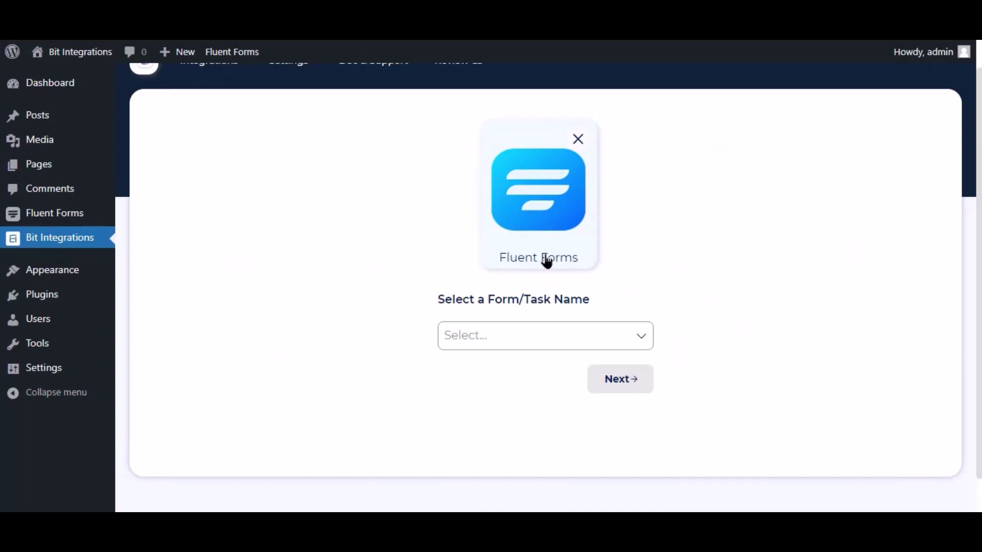
{"action": "left_click", "coordinate": [539, 334]}
{"action": "left_click", "coordinate": [499, 363]}
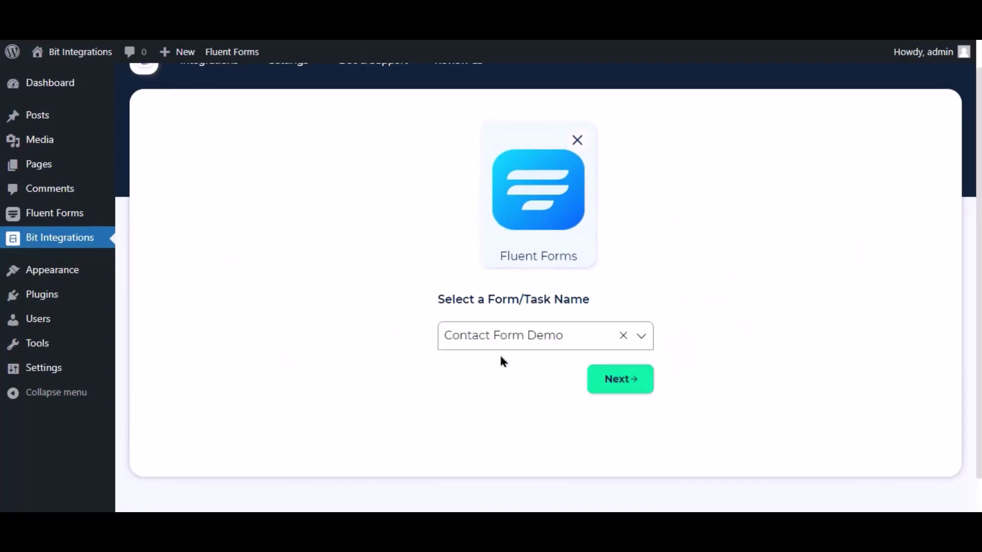
{"action": "left_click", "coordinate": [631, 376]}
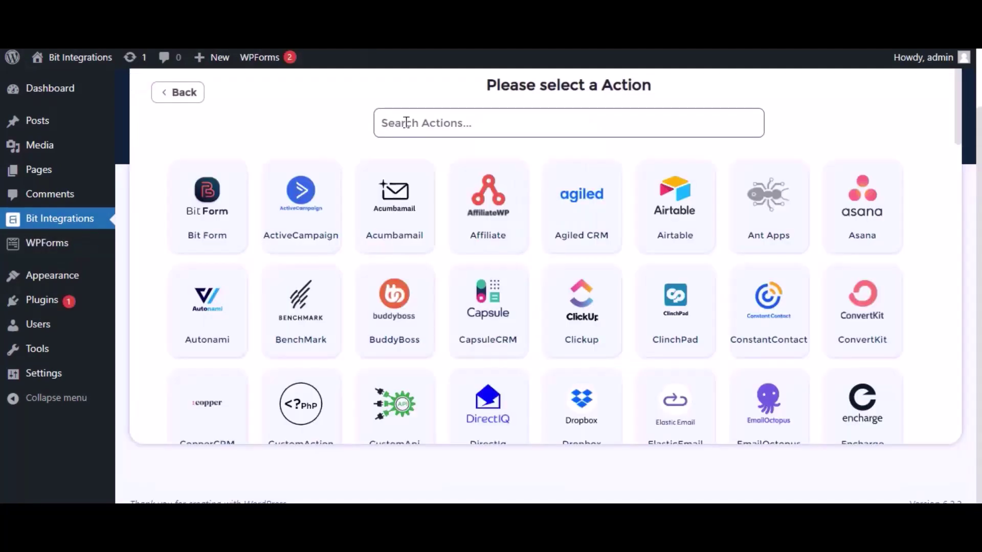
Step: Search the actions for 'zoho' and choose Zoho Marketing Hub as the action
{"action": "left_click", "coordinate": [406, 123]}
{"action": "type", "text": "zoho"}
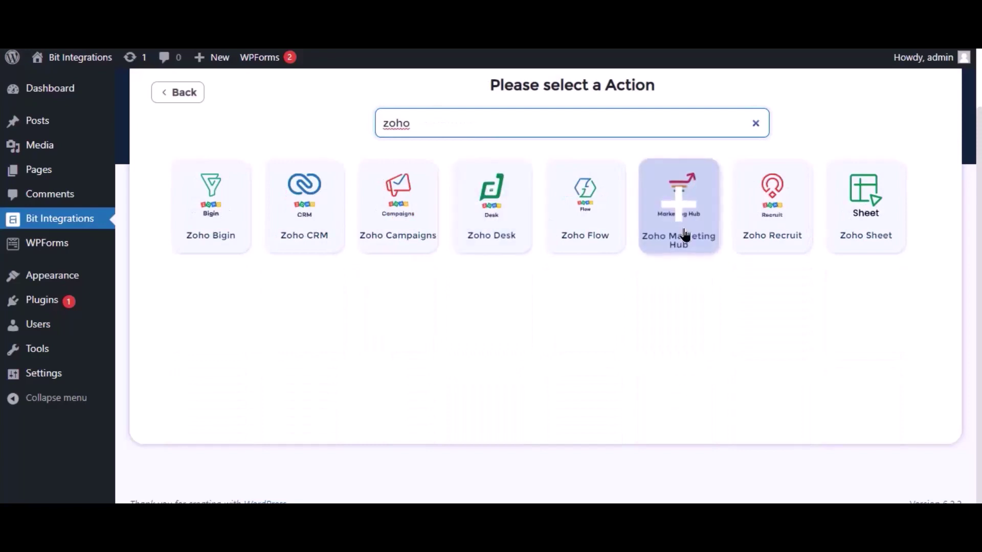
{"action": "left_click", "coordinate": [683, 235]}
{"action": "left_click", "coordinate": [282, 262]}
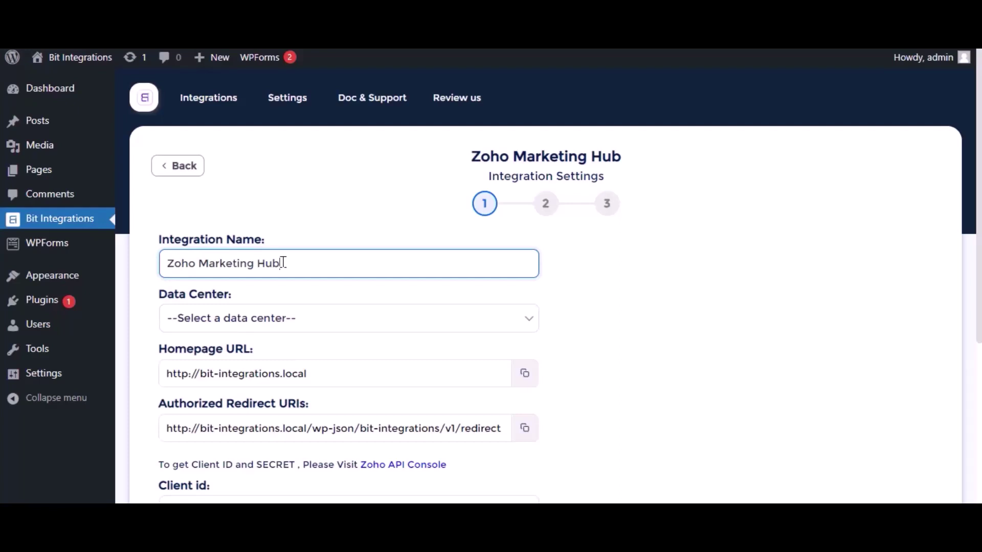
Step: Choose zoho.com as the Zoho Marketing Hub data center
{"action": "left_click", "coordinate": [279, 315]}
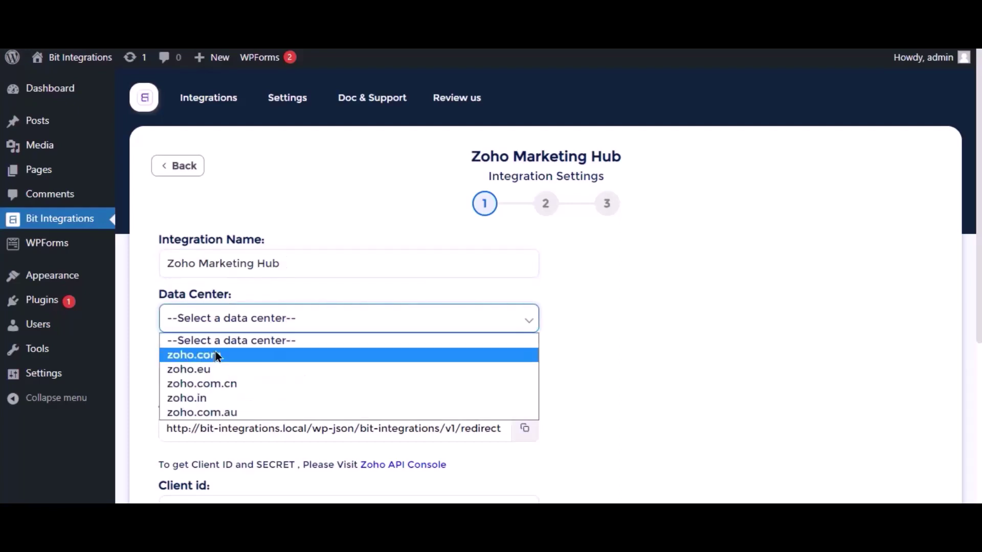
{"action": "left_click", "coordinate": [217, 356]}
{"action": "scroll", "coordinate": [236, 338], "scroll_direction": "down", "scroll_amount": 1}
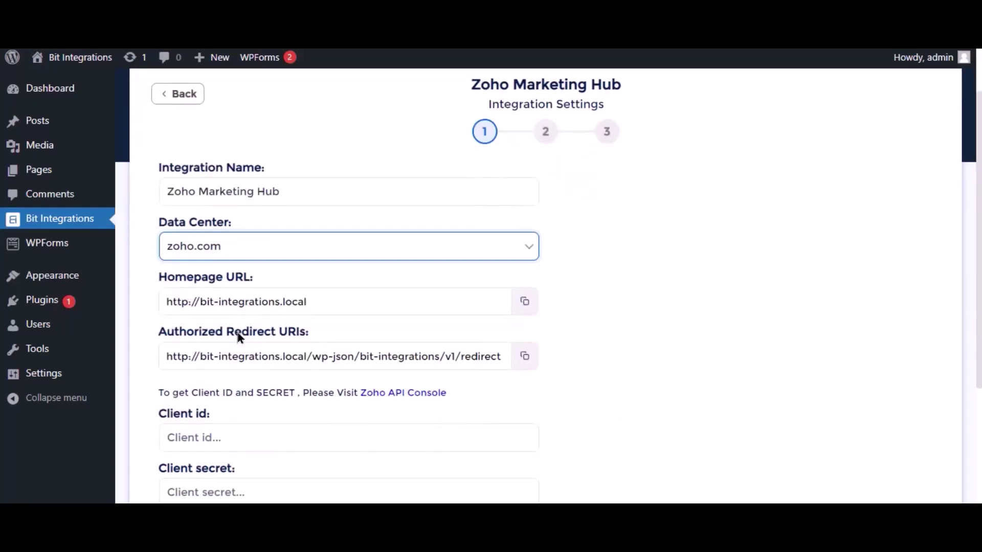
{"action": "scroll", "coordinate": [234, 368], "scroll_direction": "down", "scroll_amount": 1}
{"action": "scroll", "coordinate": [234, 377], "scroll_direction": "down", "scroll_amount": 1}
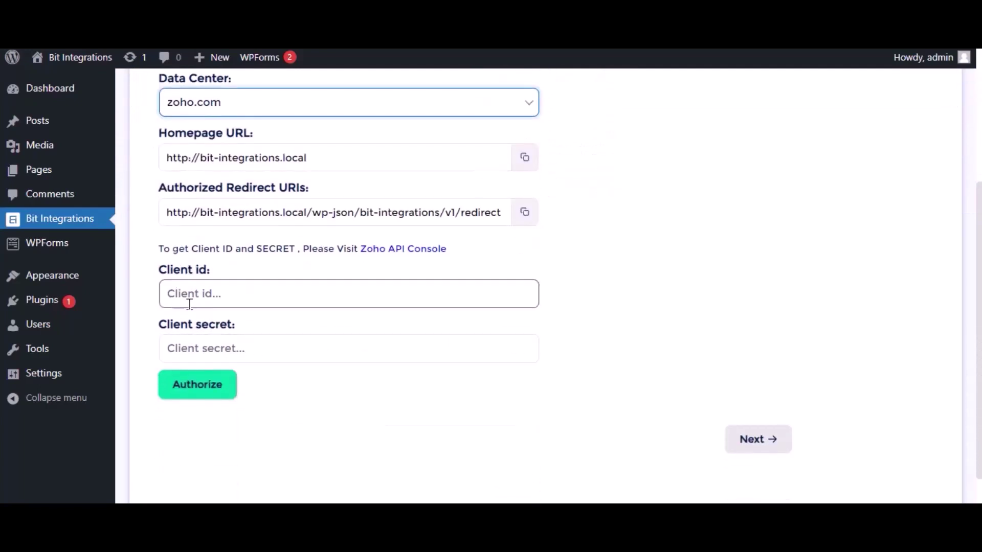
Step: In Zoho API Console, start a Server-based Applications client named Bit Integrations
{"action": "left_click", "coordinate": [375, 257]}
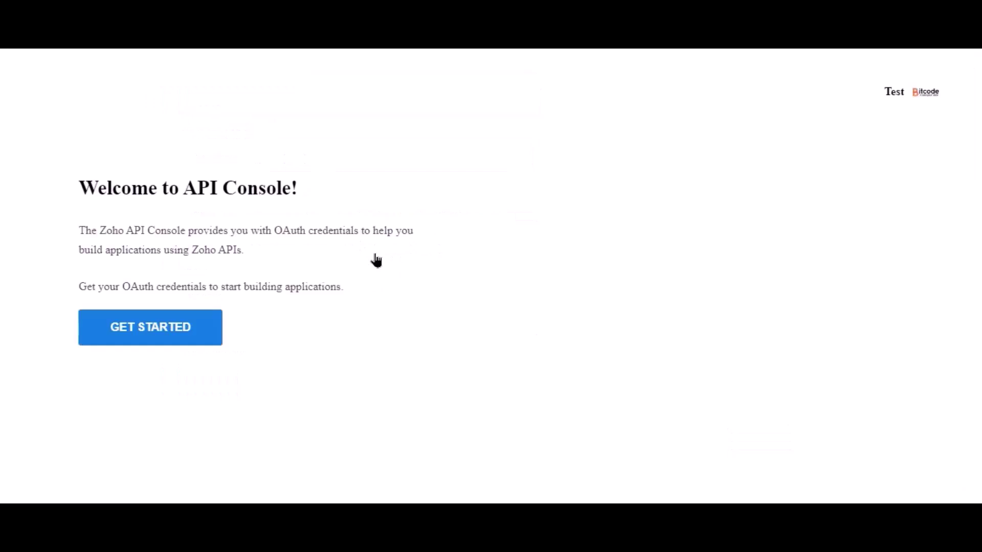
{"action": "left_click", "coordinate": [176, 340]}
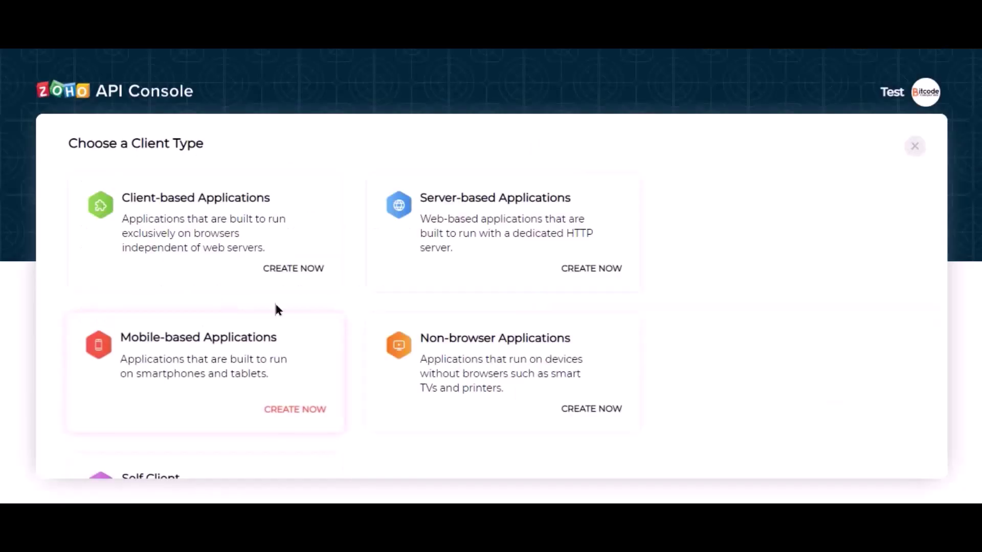
{"action": "left_click", "coordinate": [441, 250]}
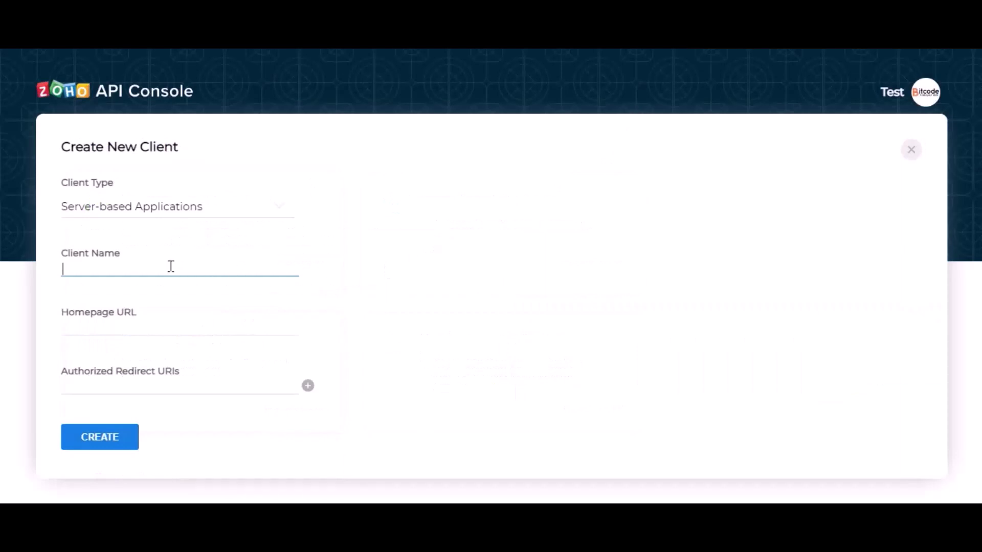
{"action": "type", "text": "Bi"}
{"action": "type", "text": "t Integ"}
{"action": "type", "text": "rations"}
{"action": "left_click", "coordinate": [145, 323]}
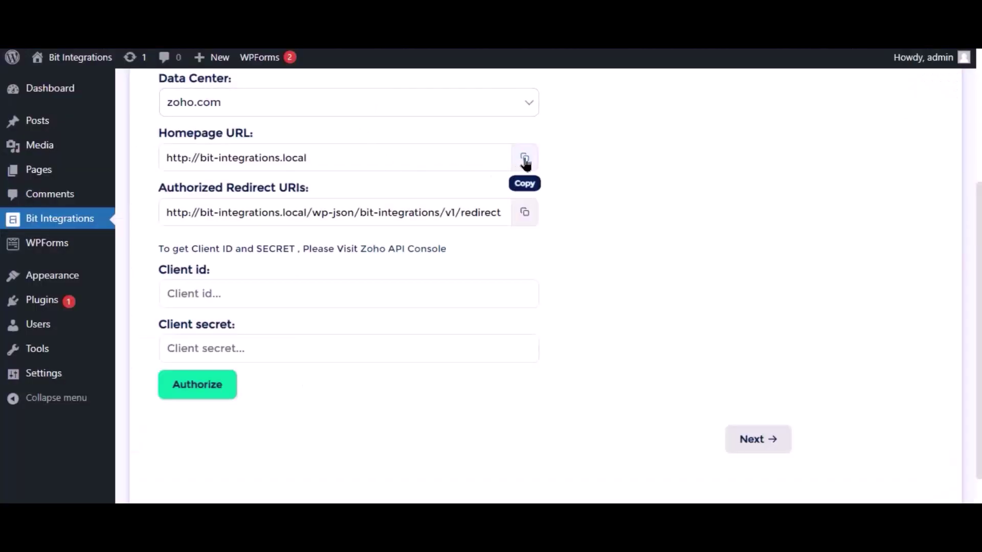
Step: Paste the site's homepage URL and redirect URI into the client form and create the client
{"action": "left_click", "coordinate": [524, 159]}
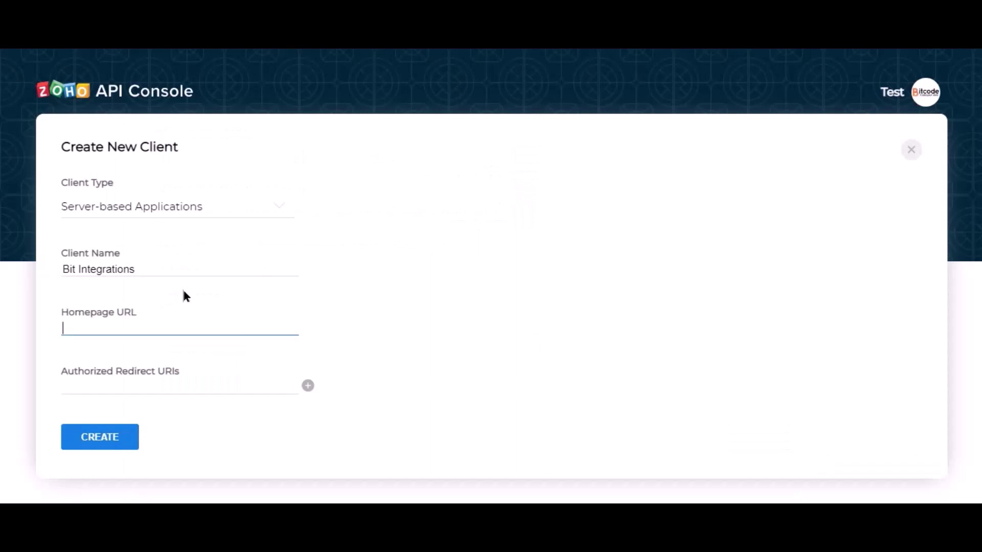
{"action": "key", "text": "ctrl+v"}
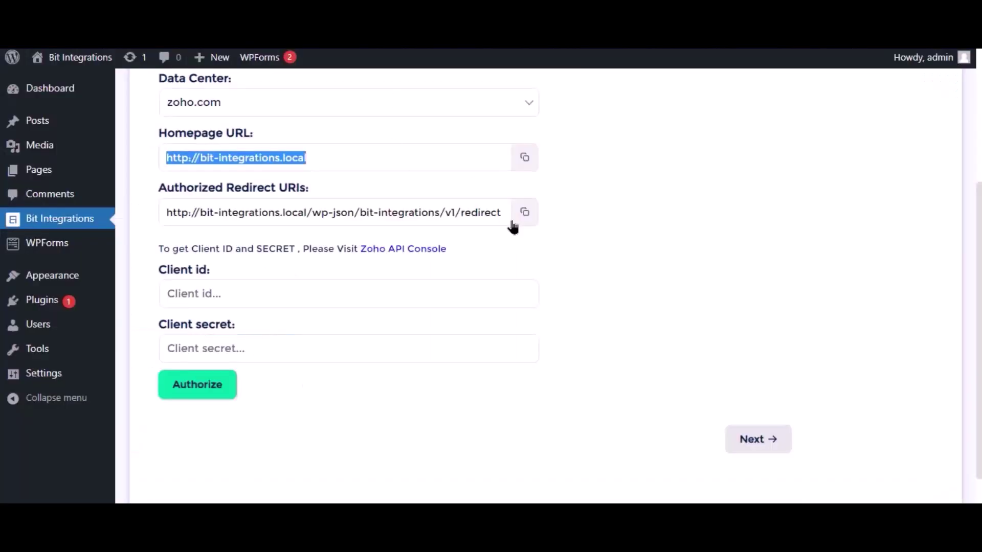
{"action": "left_click", "coordinate": [524, 213]}
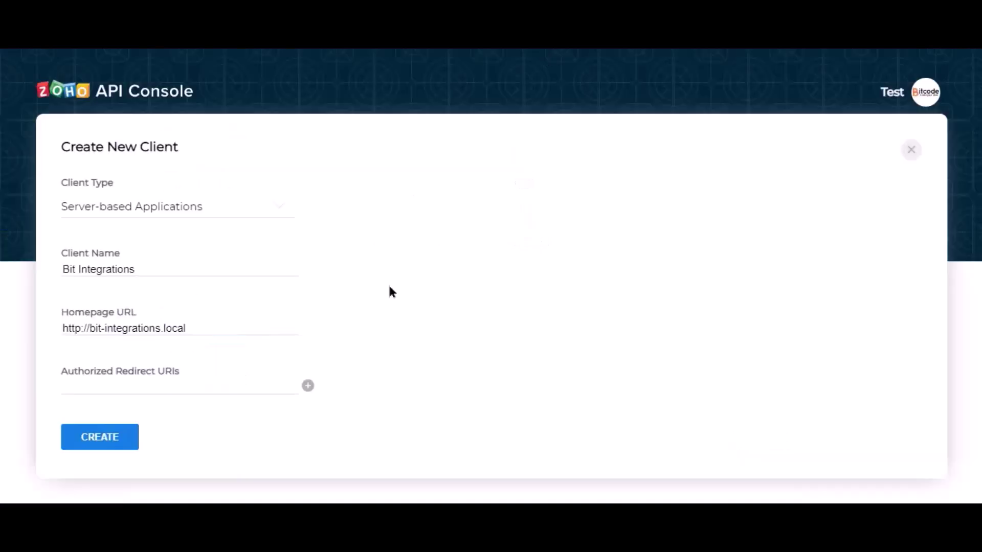
{"action": "left_click", "coordinate": [172, 387]}
{"action": "key", "text": "ctrl+v"}
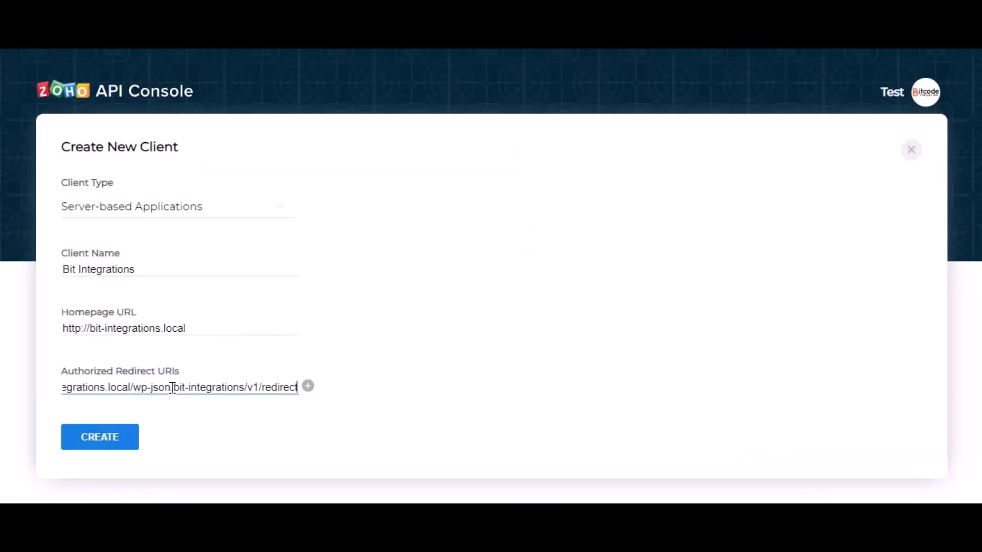
{"action": "left_click", "coordinate": [238, 409]}
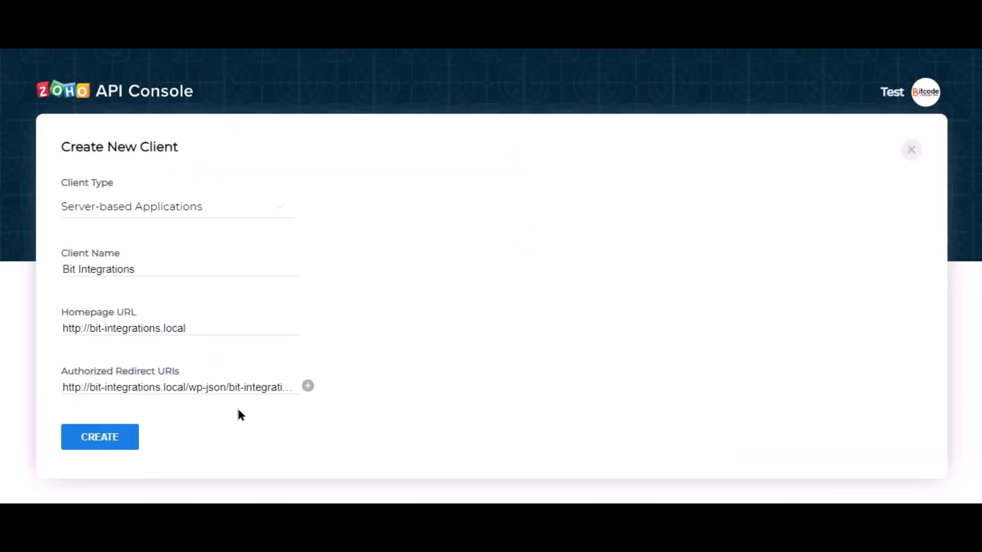
{"action": "left_click", "coordinate": [102, 437]}
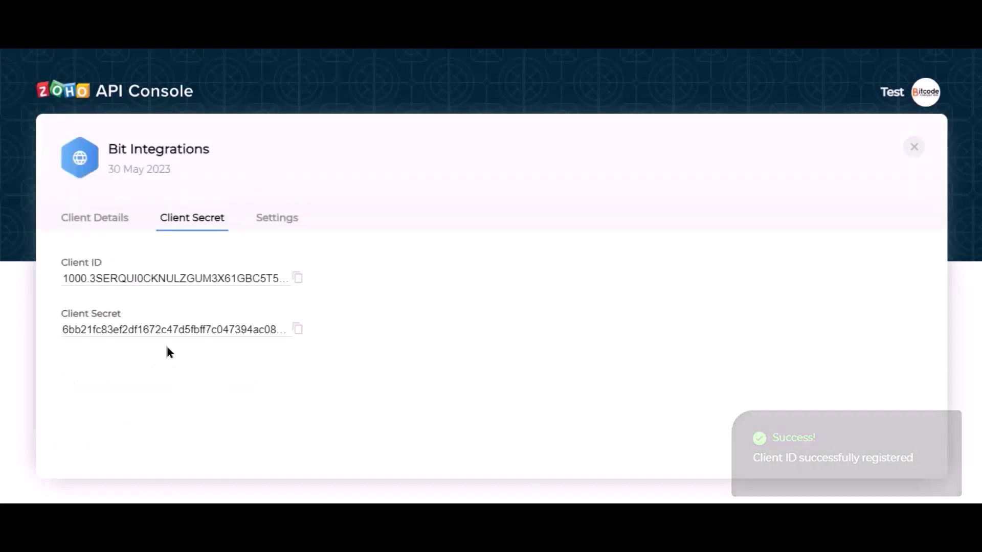
Step: Copy the Zoho Client ID and Client Secret into Bit Integrations' credential fields
{"action": "left_click", "coordinate": [297, 279]}
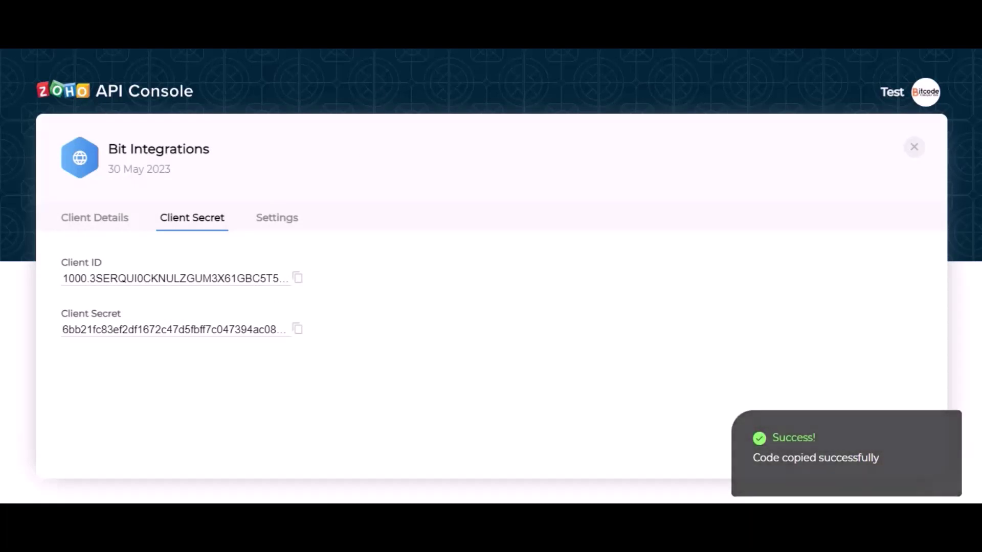
{"action": "left_click", "coordinate": [305, 294]}
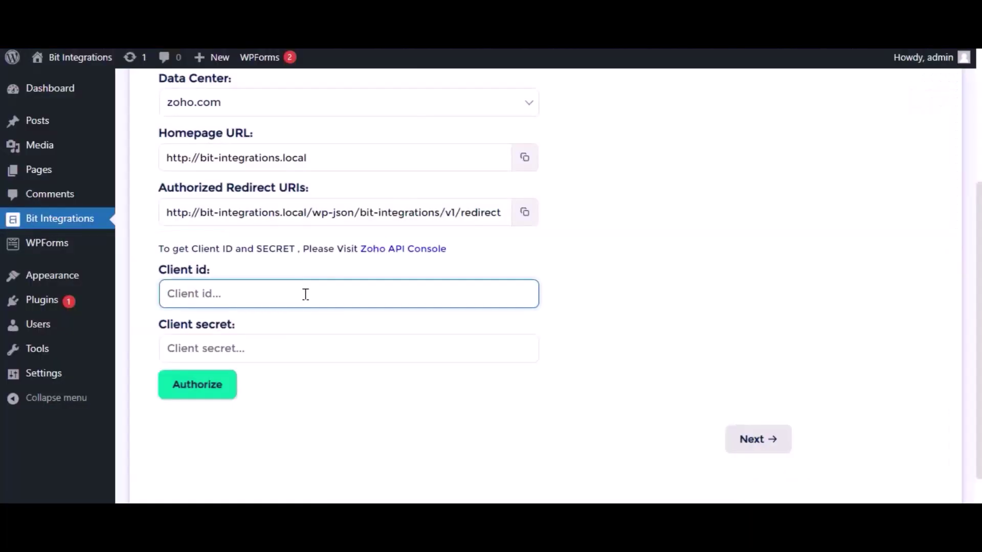
{"action": "key", "text": "ctrl+v"}
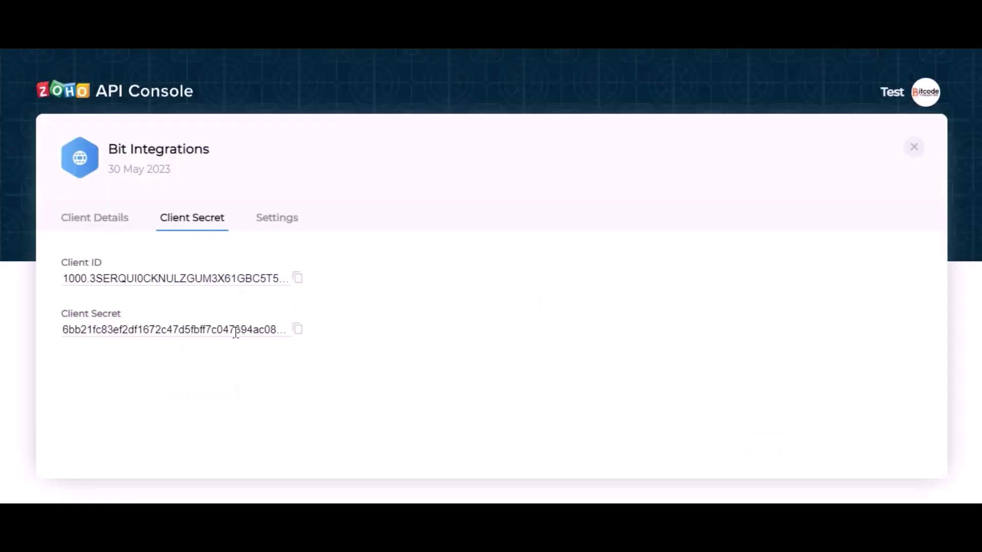
{"action": "left_click", "coordinate": [297, 330]}
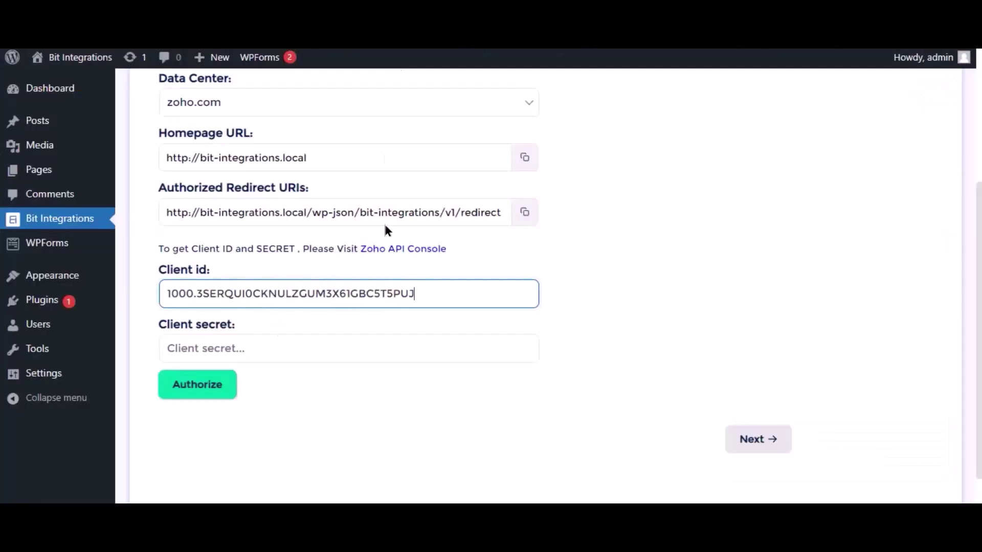
{"action": "left_click", "coordinate": [344, 354]}
{"action": "key", "text": "ctrl+v"}
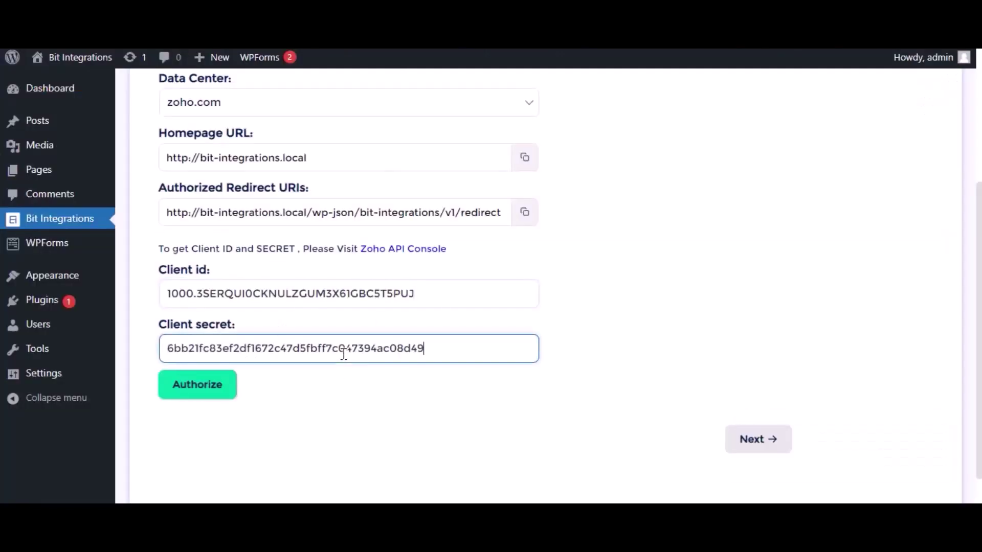
Step: Authorize the Zoho connection and accept access on Zoho's consent screen
{"action": "left_click", "coordinate": [221, 385]}
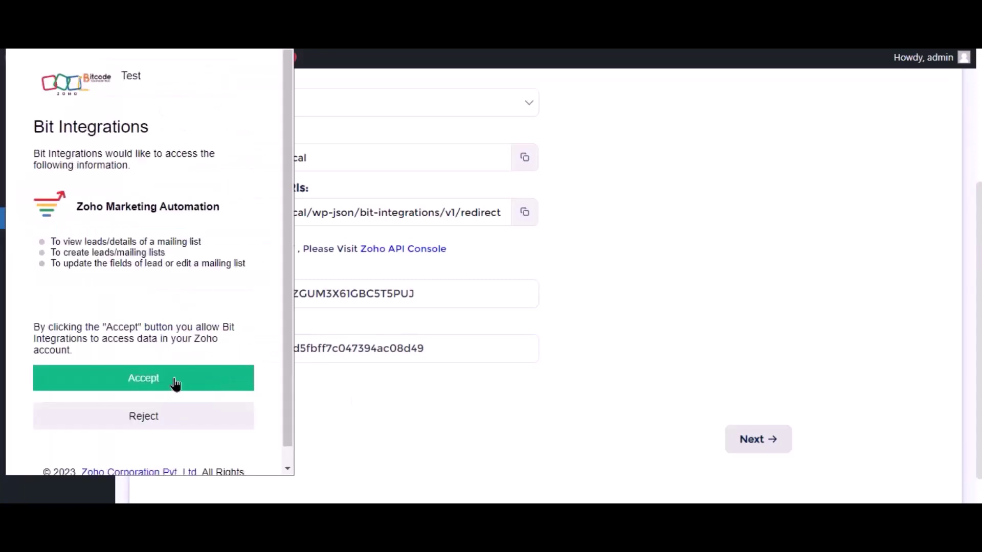
{"action": "left_click", "coordinate": [175, 384]}
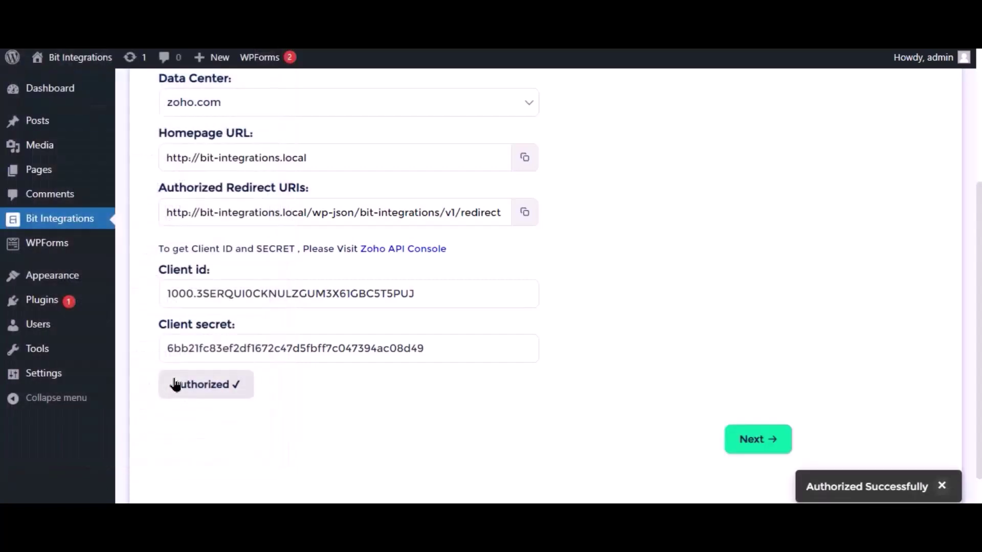
Step: Select the Bit Integrations list and map the Email field to Contact Email
{"action": "left_click", "coordinate": [750, 439]}
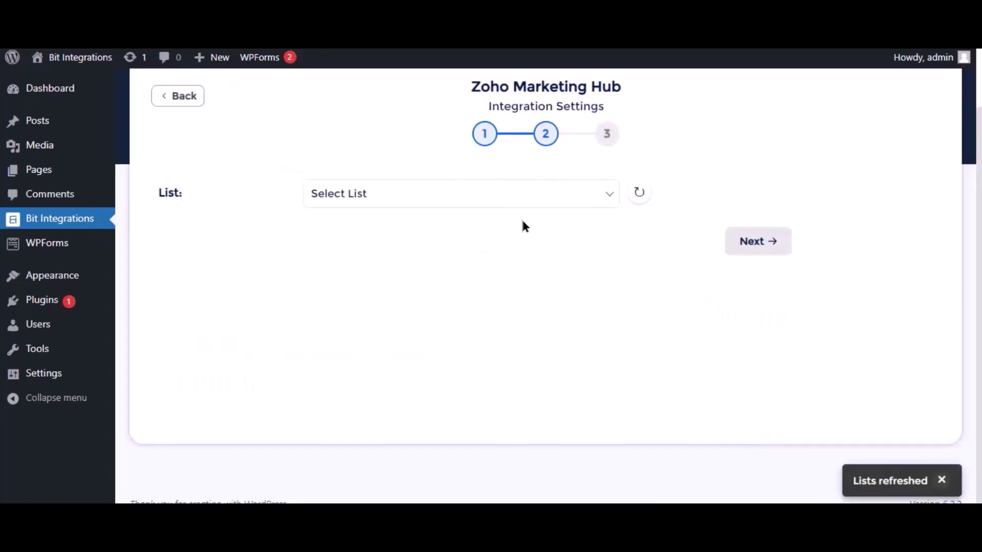
{"action": "left_click", "coordinate": [517, 193]}
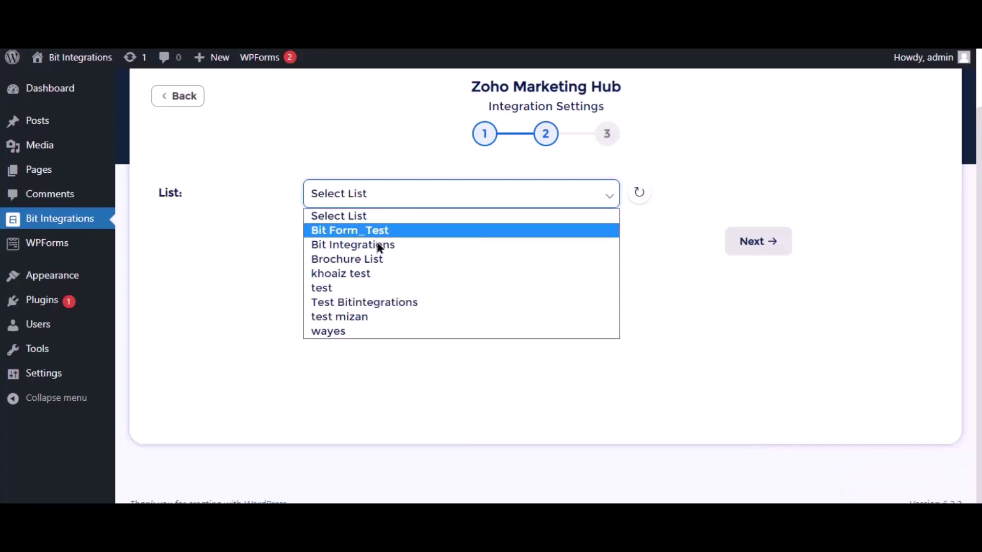
{"action": "left_click", "coordinate": [346, 246]}
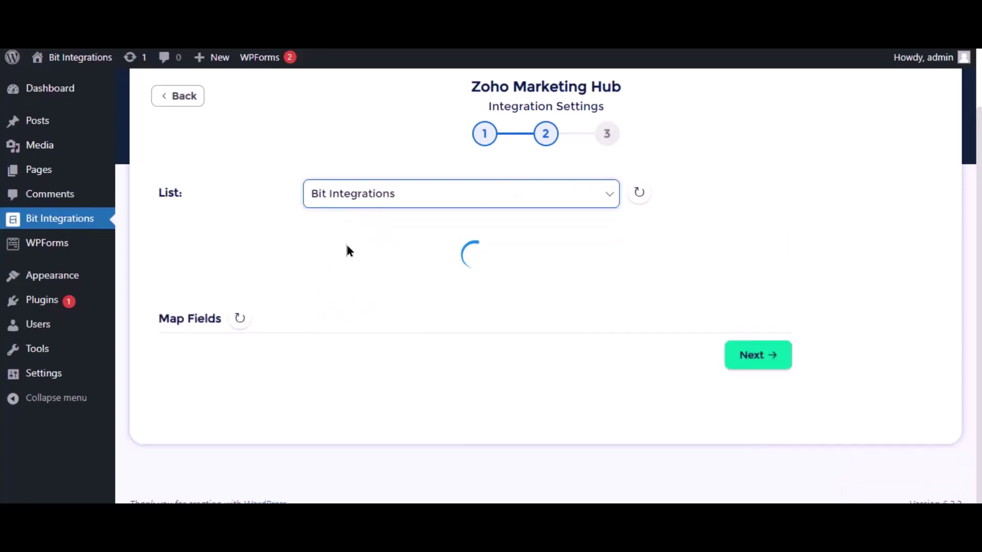
{"action": "left_click", "coordinate": [394, 310]}
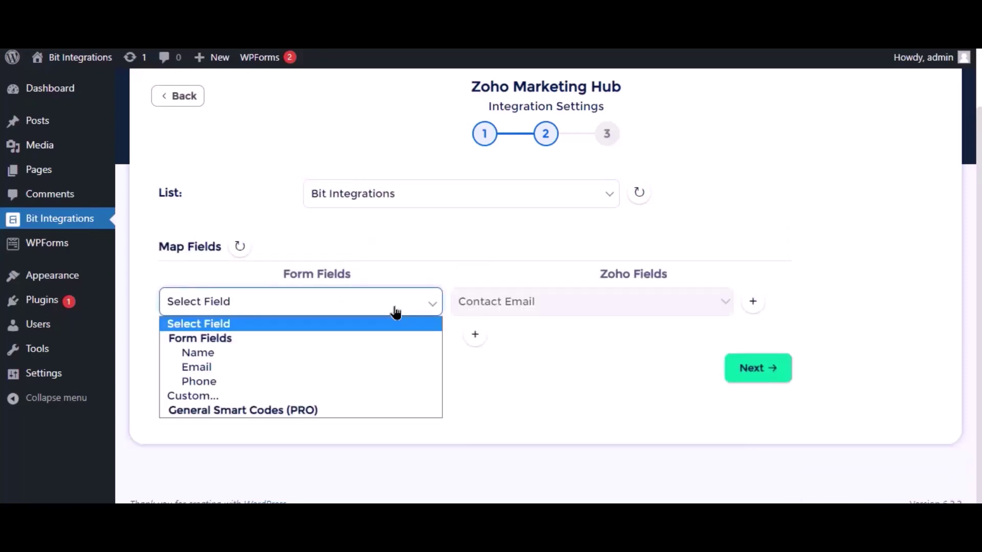
{"action": "left_click", "coordinate": [213, 370]}
Step: Add mappings Name→Last Name and Phone→Phone, then proceed to the final step
{"action": "left_click", "coordinate": [475, 335]}
{"action": "left_click", "coordinate": [277, 343]}
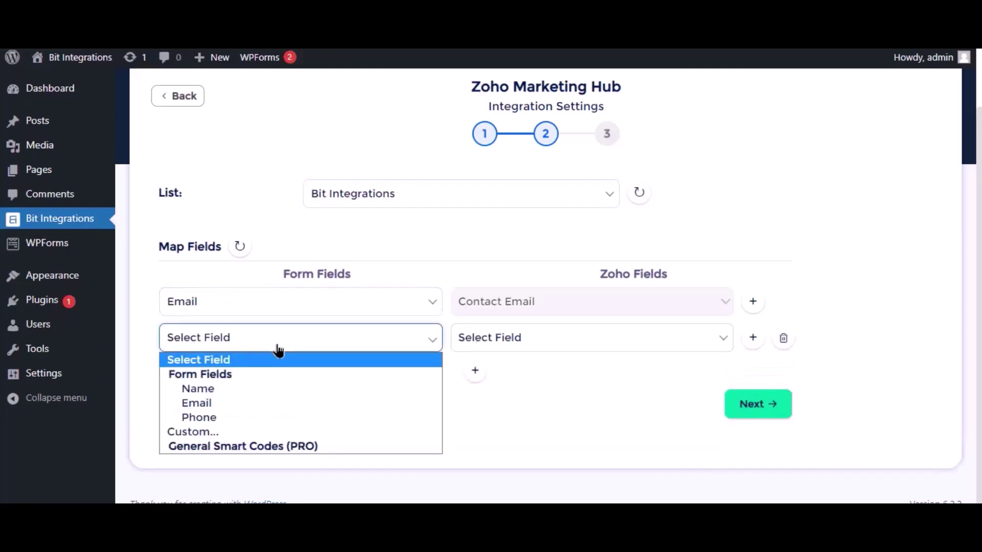
{"action": "left_click", "coordinate": [333, 385]}
{"action": "left_click", "coordinate": [532, 345]}
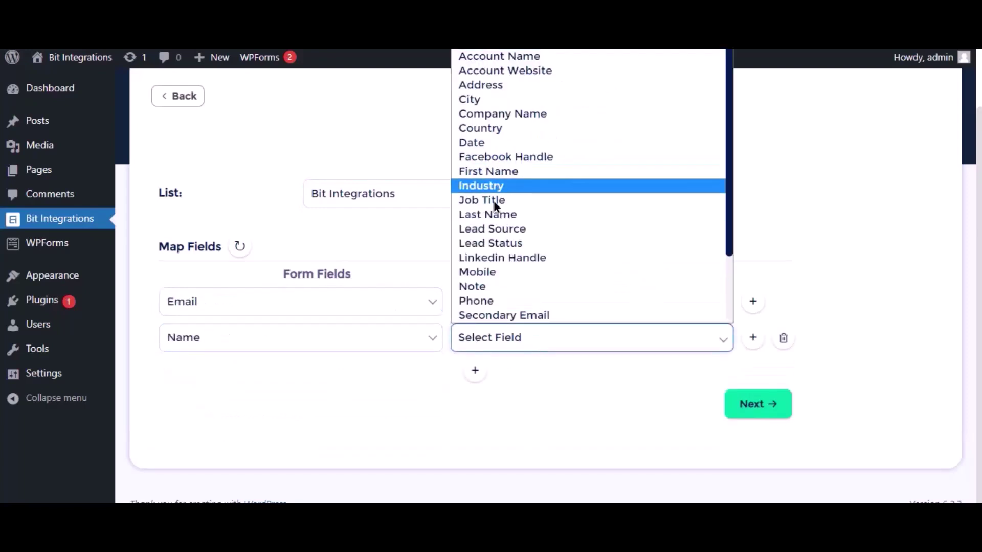
{"action": "left_click", "coordinate": [490, 215]}
{"action": "left_click", "coordinate": [475, 370]}
{"action": "left_click", "coordinate": [277, 373]}
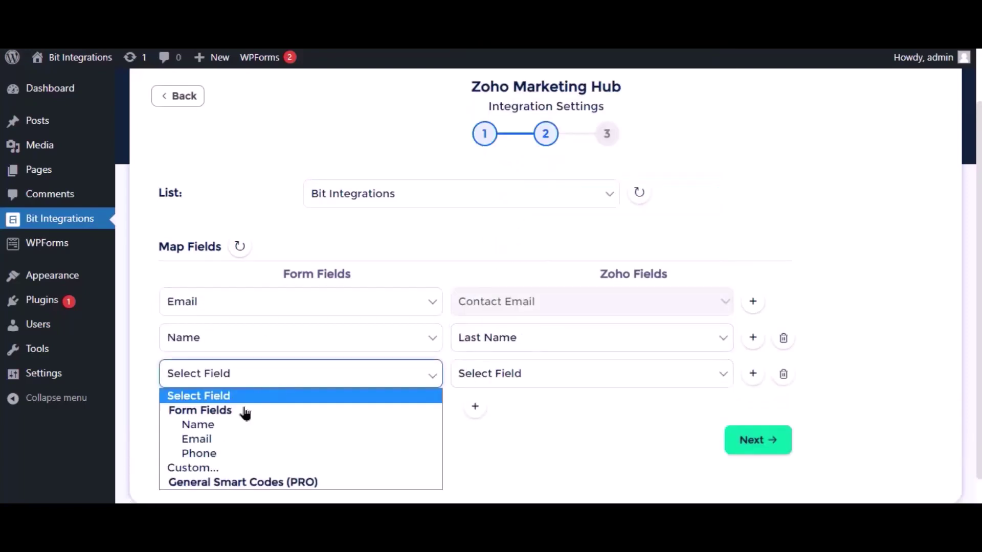
{"action": "left_click", "coordinate": [201, 453]}
{"action": "left_click", "coordinate": [510, 377]}
{"action": "left_click", "coordinate": [508, 340]}
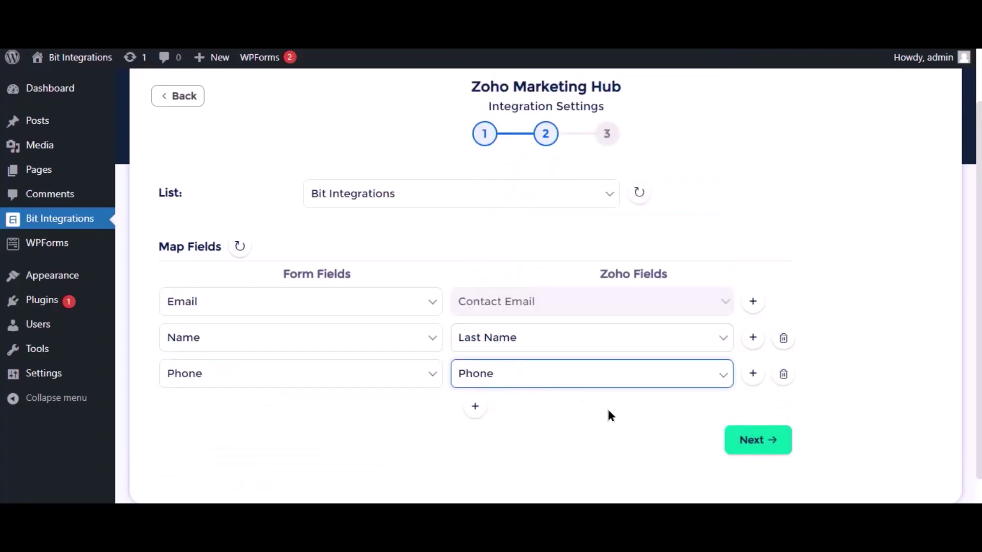
{"action": "scroll", "coordinate": [645, 416], "scroll_direction": "down", "scroll_amount": 2}
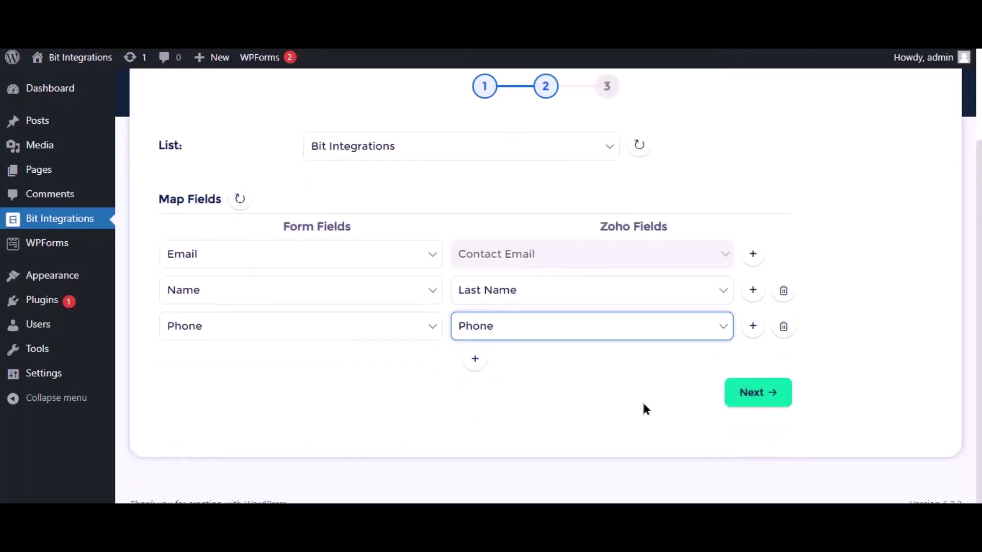
{"action": "left_click", "coordinate": [748, 400]}
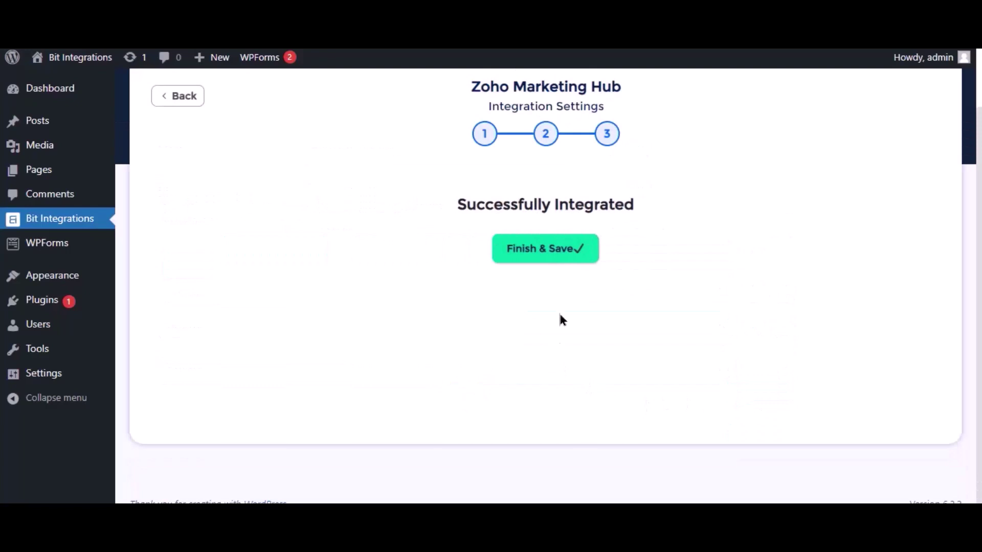
Step: Save the integration, then submit the contact form with a test name, email and phone
{"action": "left_click", "coordinate": [533, 258]}
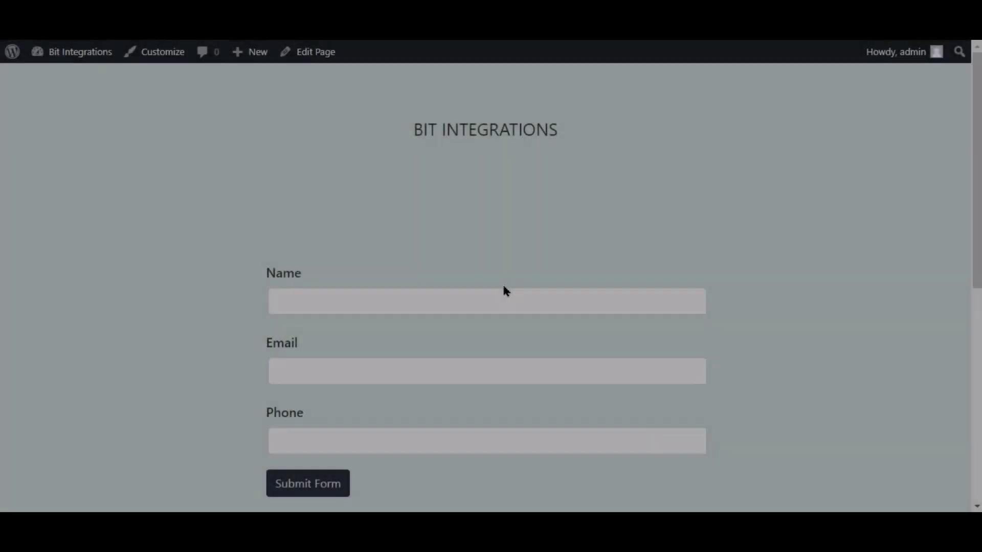
{"action": "left_click", "coordinate": [504, 293]}
{"action": "type", "text": "B"}
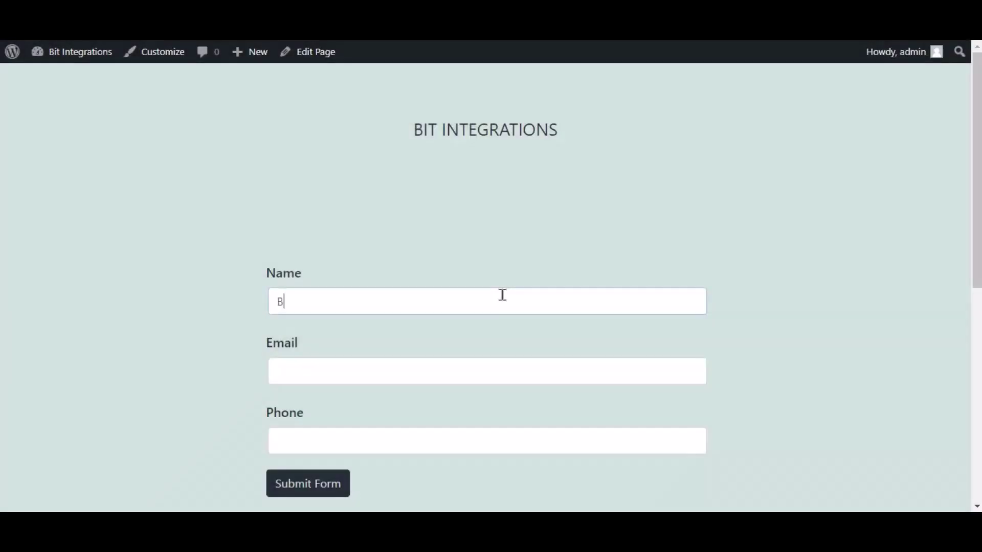
{"action": "type", "text": "it Integratio"}
{"action": "type", "text": "ns"}
{"action": "key", "text": "Tab"}
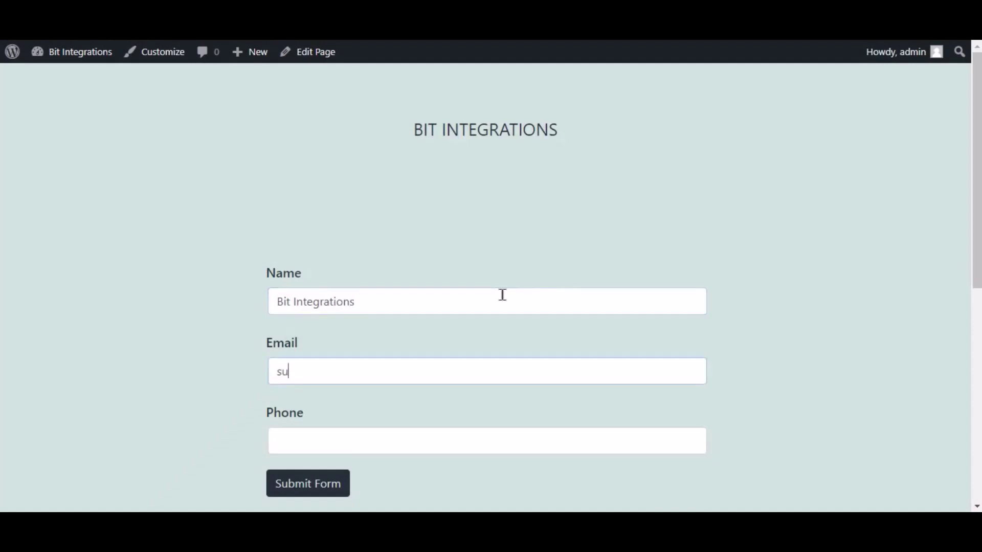
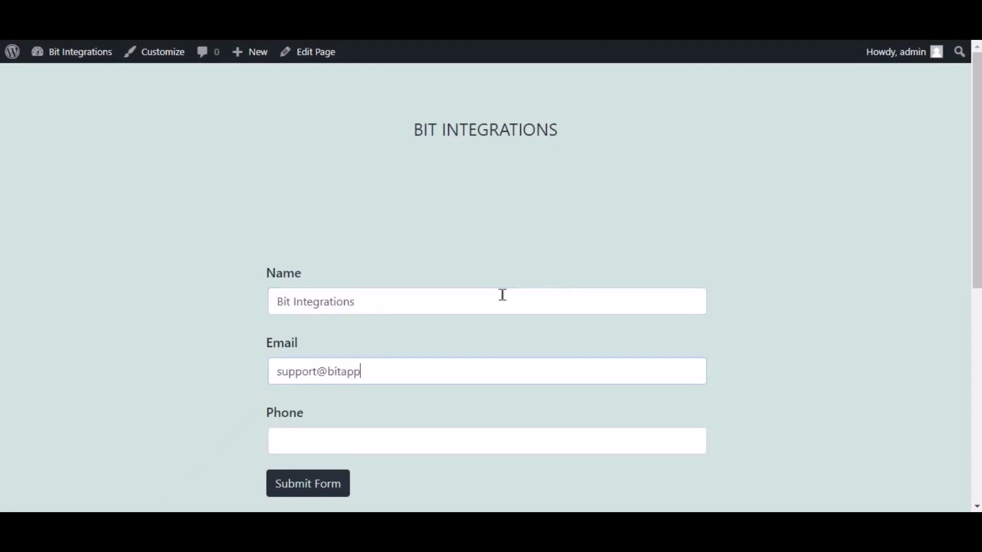
{"action": "key", "text": "Tab"}
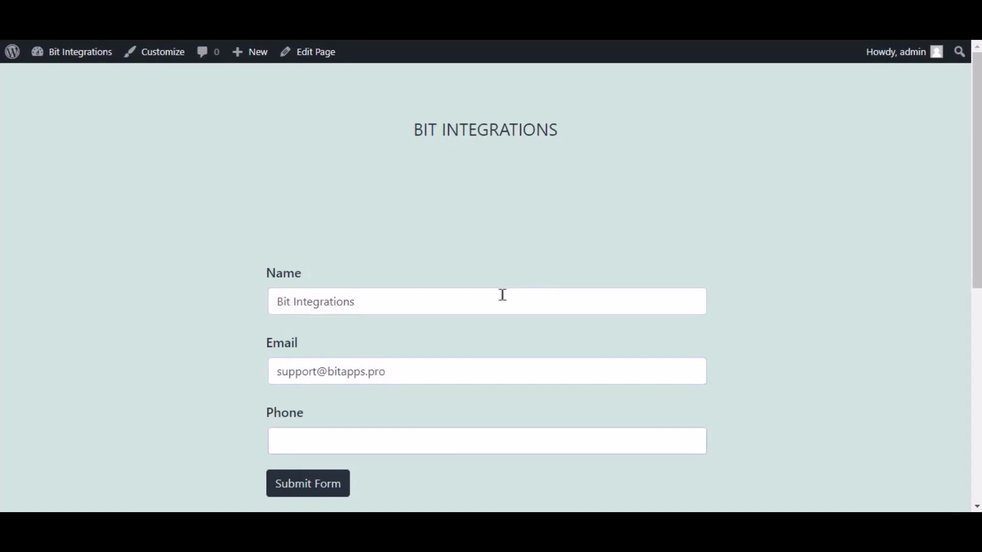
{"action": "type", "text": "444555666"}
{"action": "left_click", "coordinate": [341, 484]}
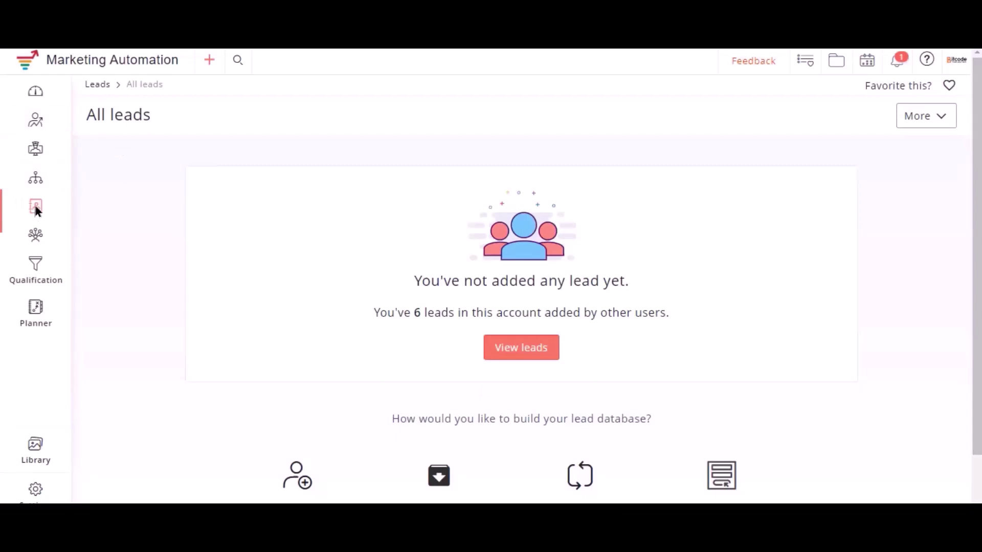
{"action": "mouse_move", "coordinate": [36, 207]}
{"action": "left_click", "coordinate": [110, 244]}
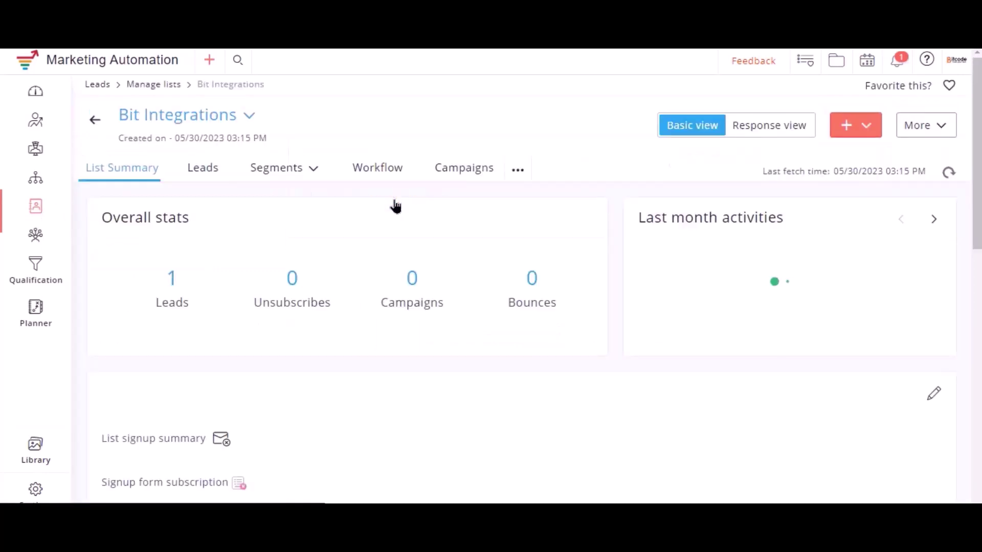
{"action": "left_click", "coordinate": [199, 174]}
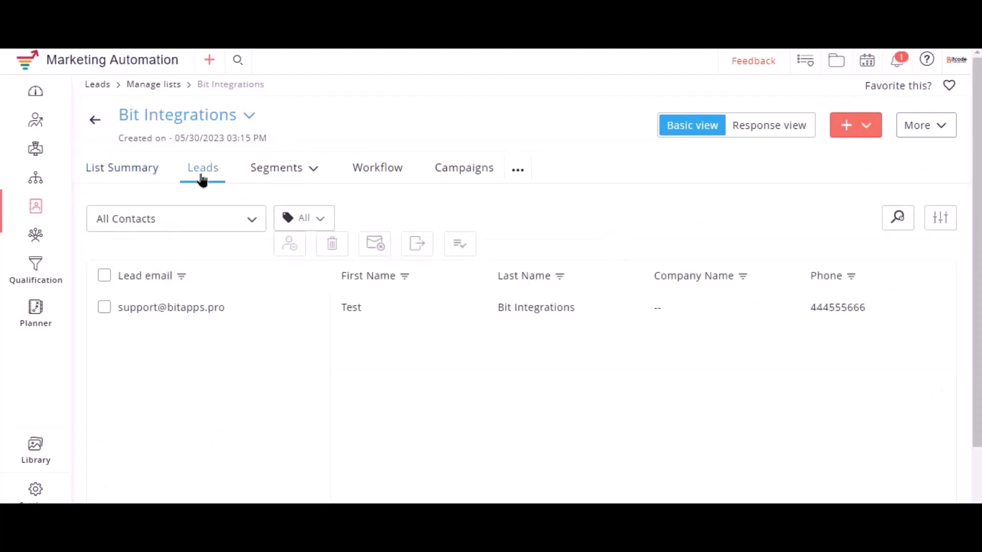